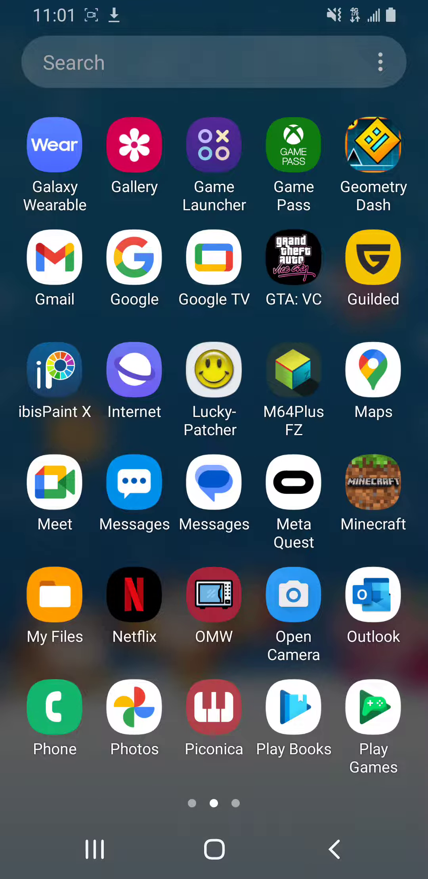
# Advance one app drawer page, then pull down and dismiss the notification shade.
pyautogui.moveTo(344, 481); pyautogui.dragTo(82, 480)
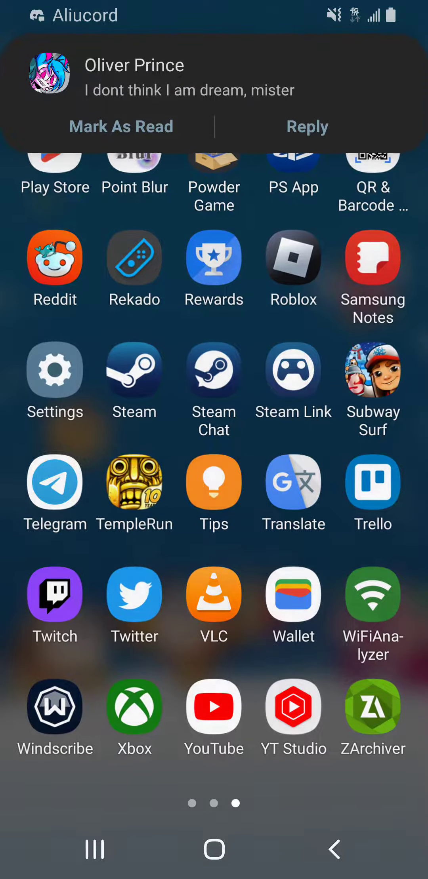
pyautogui.moveTo(214, 42); pyautogui.dragTo(214, 358)
pyautogui.moveTo(214, 412); pyautogui.dragTo(213, 103)
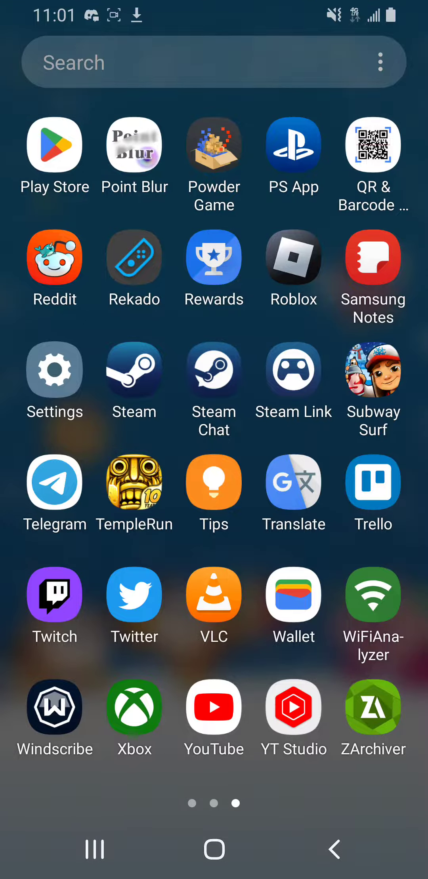
# Page back and forth through the app drawer, ending on page 3.
pyautogui.moveTo(83, 481); pyautogui.dragTo(343, 481)
pyautogui.moveTo(83, 481)
pyautogui.mouseDown()
pyautogui.moveTo(344, 481)
pyautogui.moveTo(82, 481)
pyautogui.mouseUp()
pyautogui.moveTo(343, 480)
pyautogui.mouseDown()
pyautogui.moveTo(83, 481)
pyautogui.moveTo(343, 480)
pyautogui.mouseUp()
pyautogui.moveTo(82, 481); pyautogui.dragTo(344, 481)
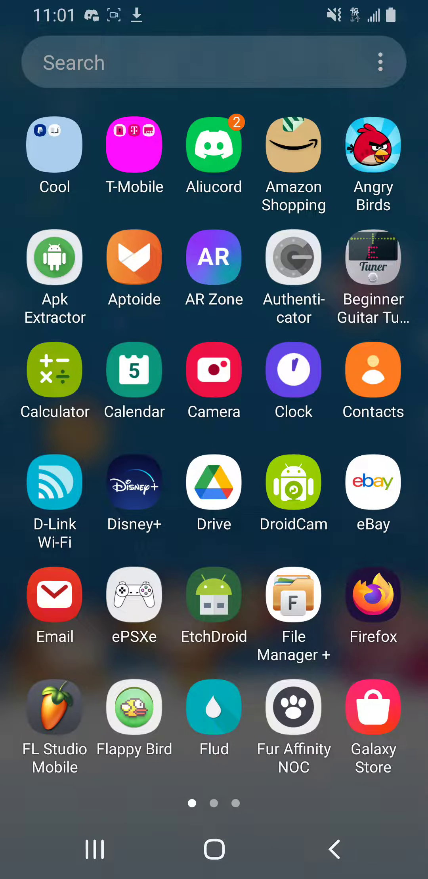
pyautogui.moveTo(344, 481); pyautogui.dragTo(83, 480)
pyautogui.moveTo(344, 480)
pyautogui.mouseDown()
pyautogui.moveTo(82, 480)
pyautogui.moveTo(344, 480)
pyautogui.mouseUp()
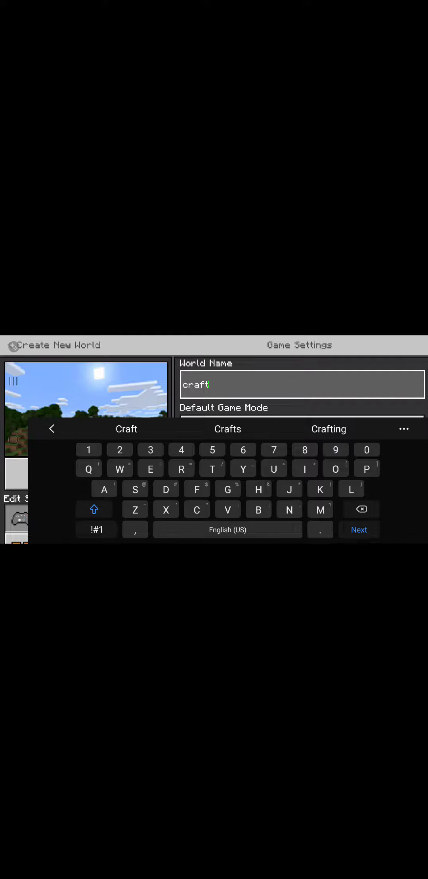
# Confirm the world name craftA and create the Survival, Normal-difficulty world.
pyautogui.press('Return')
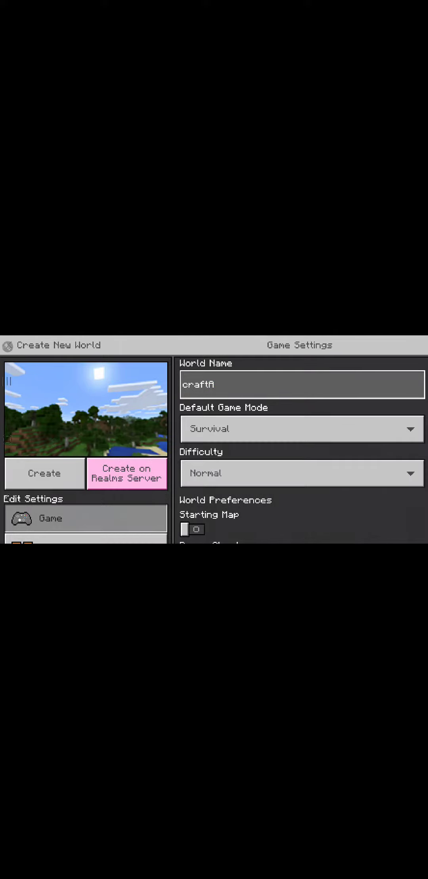
pyautogui.click(44, 473)
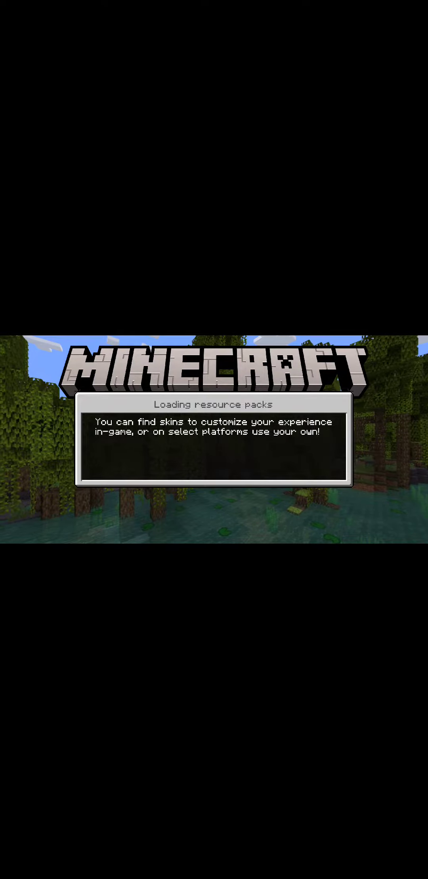
# Accept the chosen control mode with Proceed so craftA loads.
pyautogui.click(213, 483)
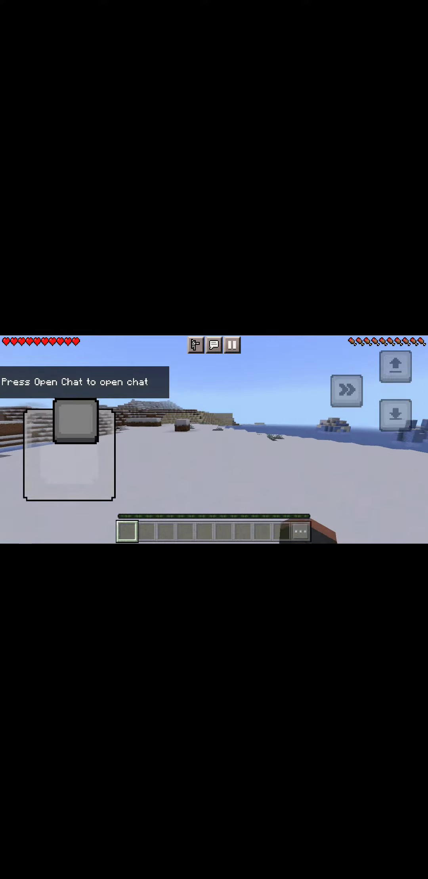
# Walk forward across the snow toward the frozen lake while turning the view left.
pyautogui.moveTo(73, 420); pyautogui.dragTo(75, 419)
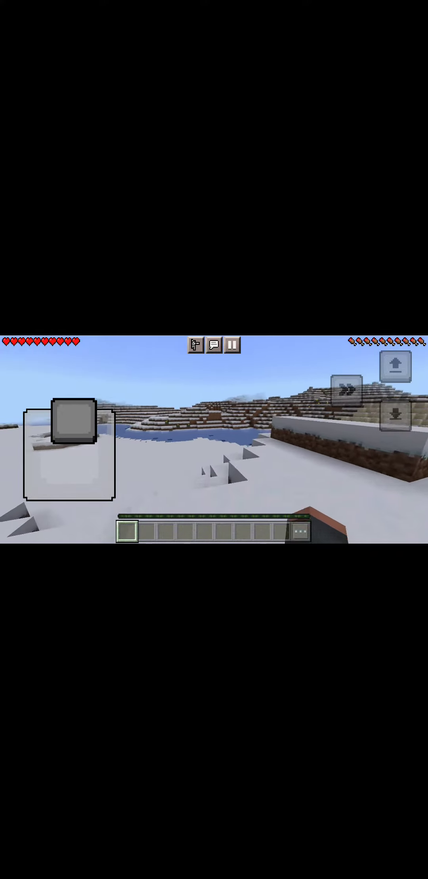
pyautogui.moveTo(74, 419); pyautogui.dragTo(76, 420)
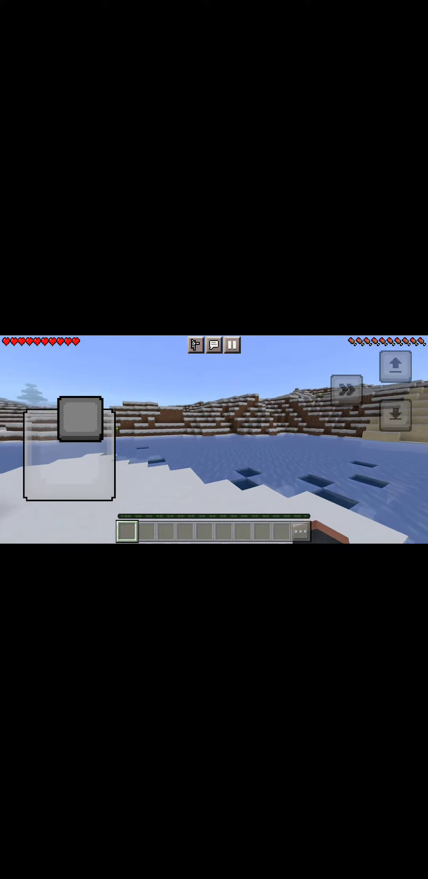